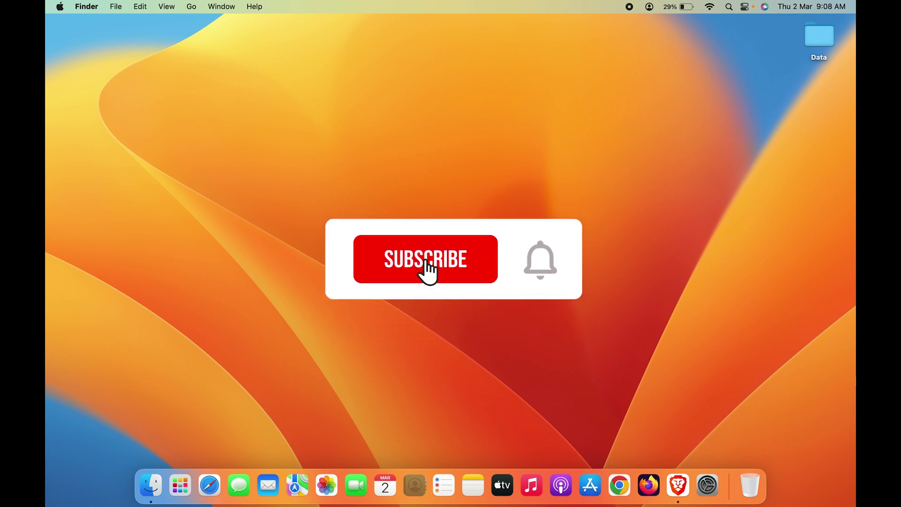
Open System Settings, move its window right, and go to the Wallpaper pane showing Ventura Graphic Dynamic
left_click(706, 487)
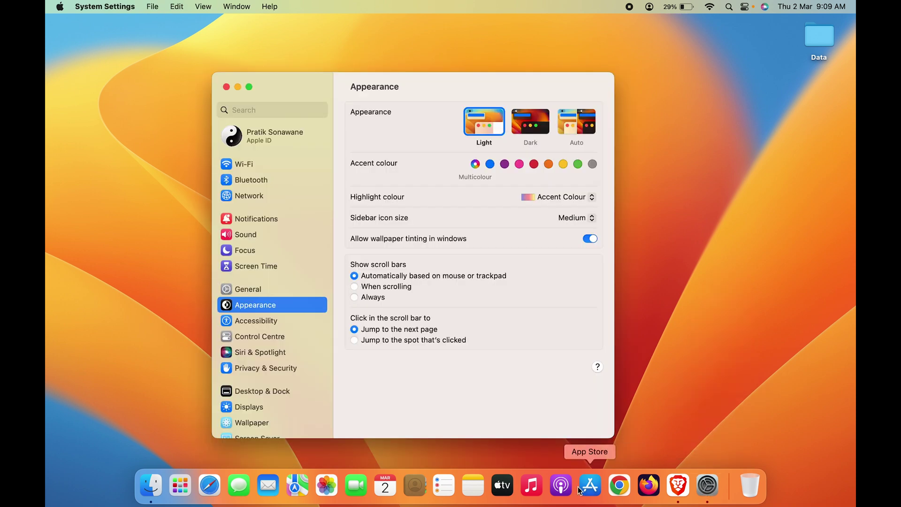
left_click(60, 6)
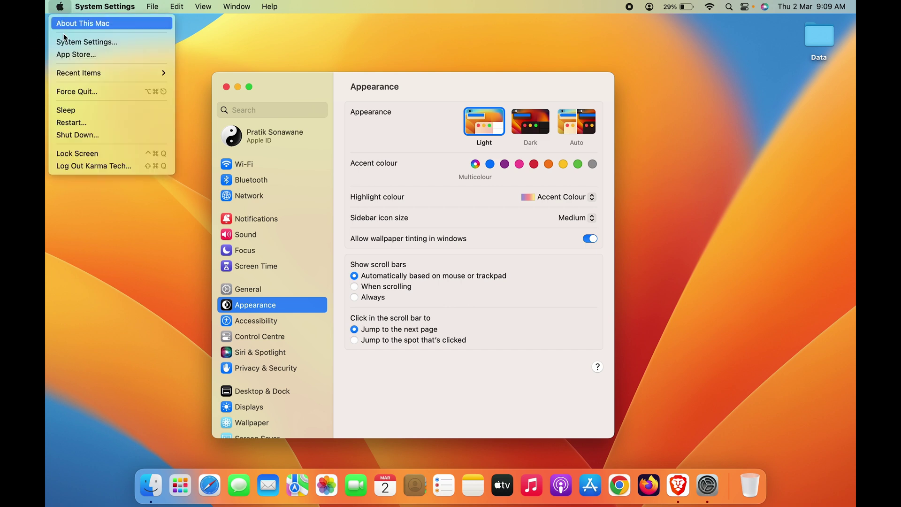
left_click(93, 41)
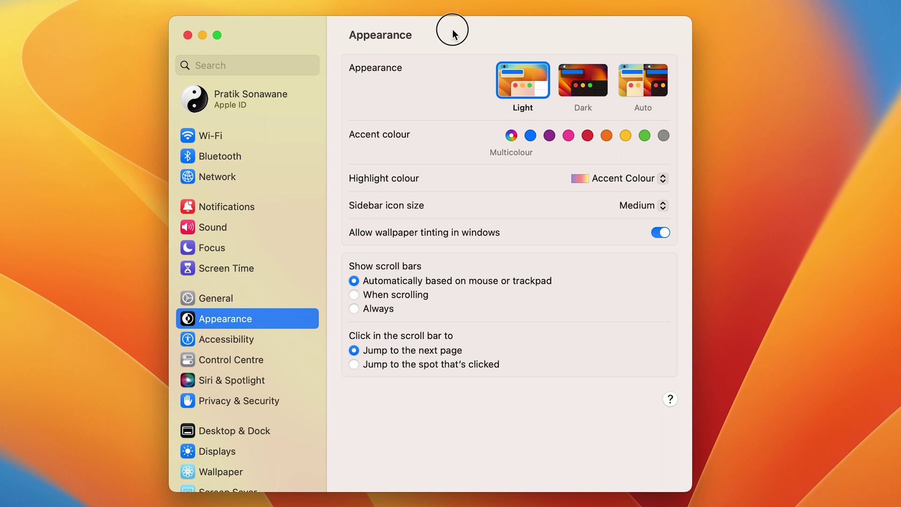
left_click_drag(451, 29, 524, 29)
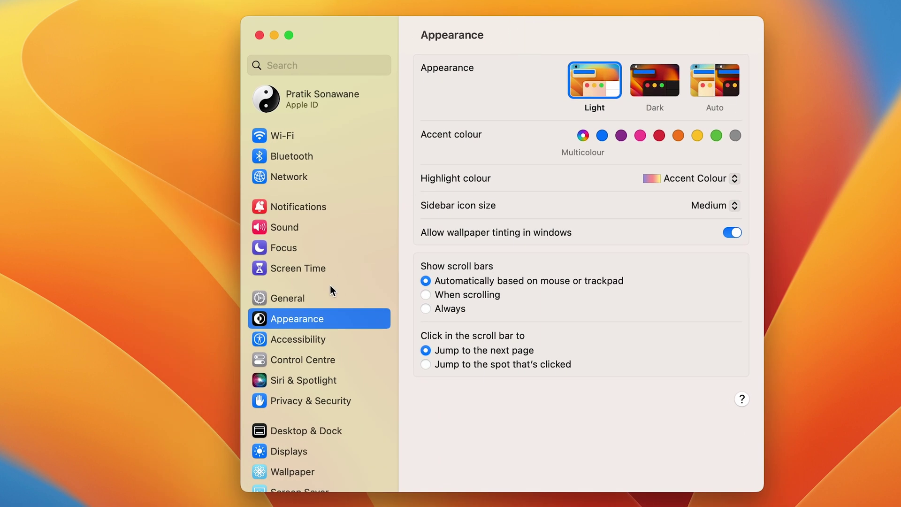
scroll(330, 287, "down", 9)
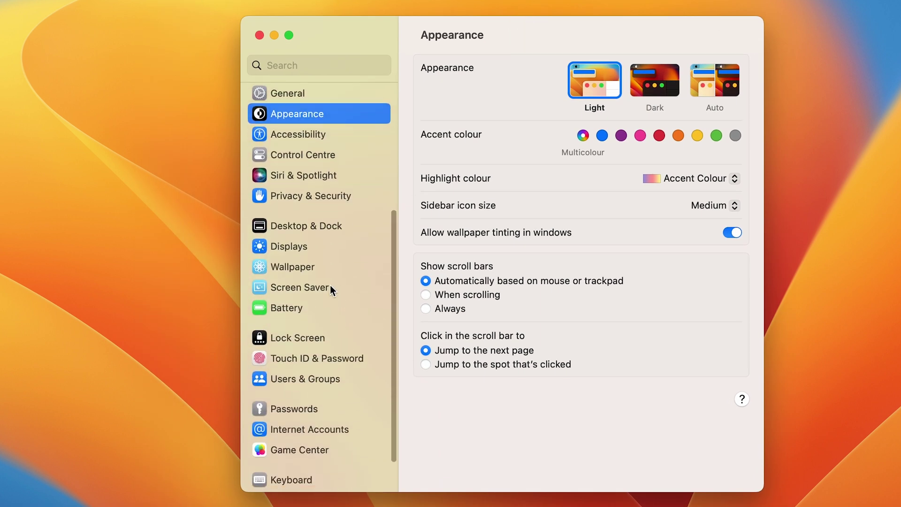
left_click(348, 266)
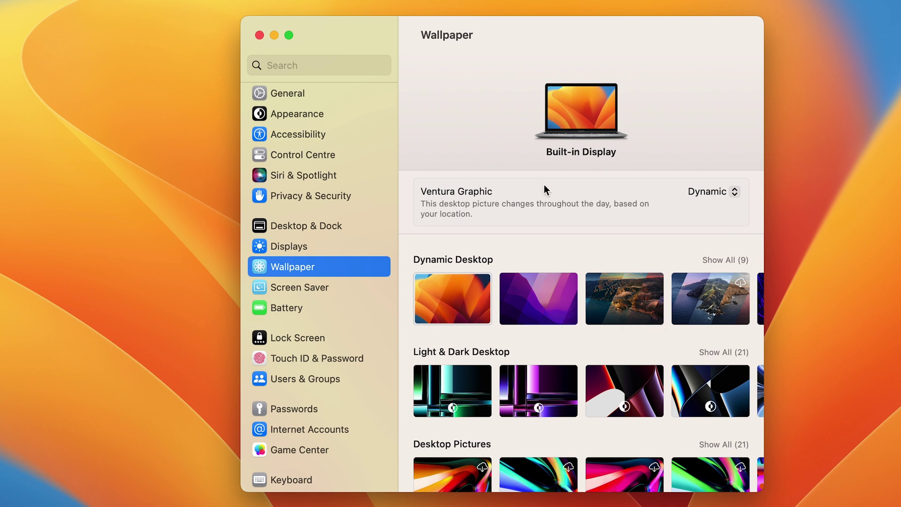
left_click(730, 193)
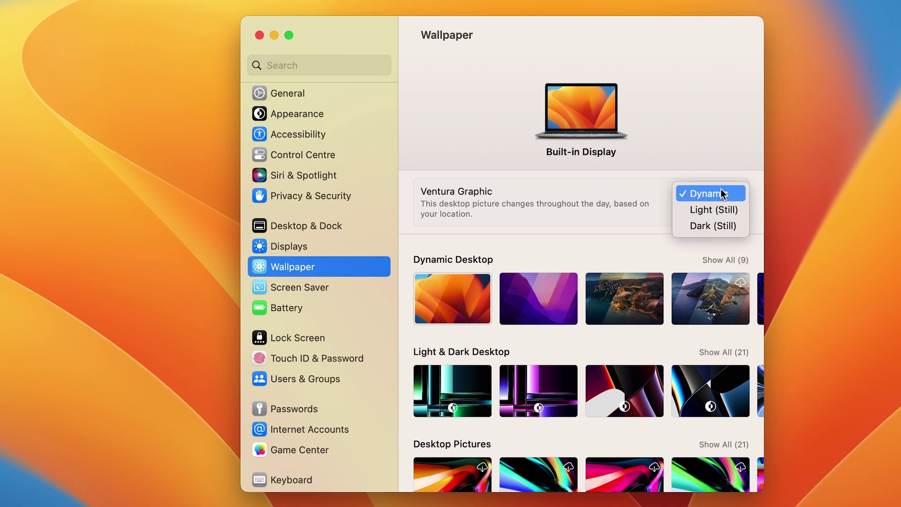
Keep Ventura Graphic on Dynamic, minimise the settings window to view the desktop, then restore it
left_click(739, 131)
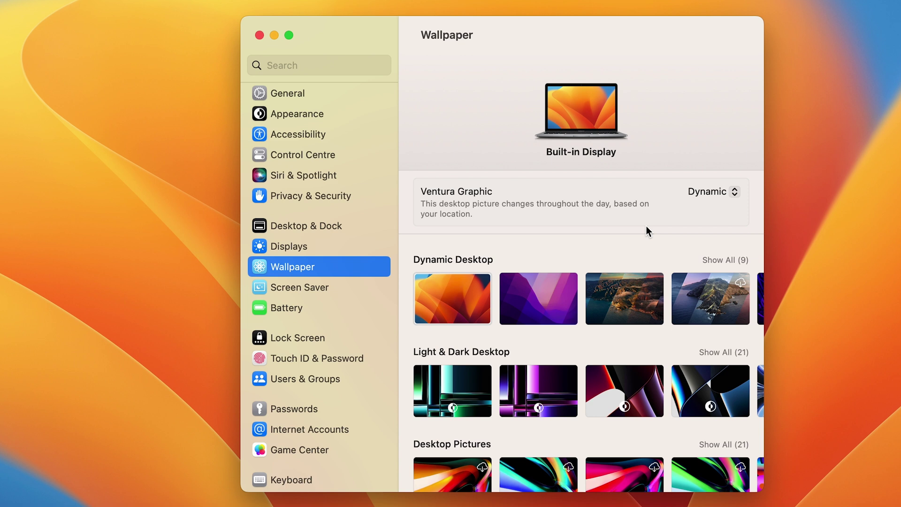
left_click(275, 36)
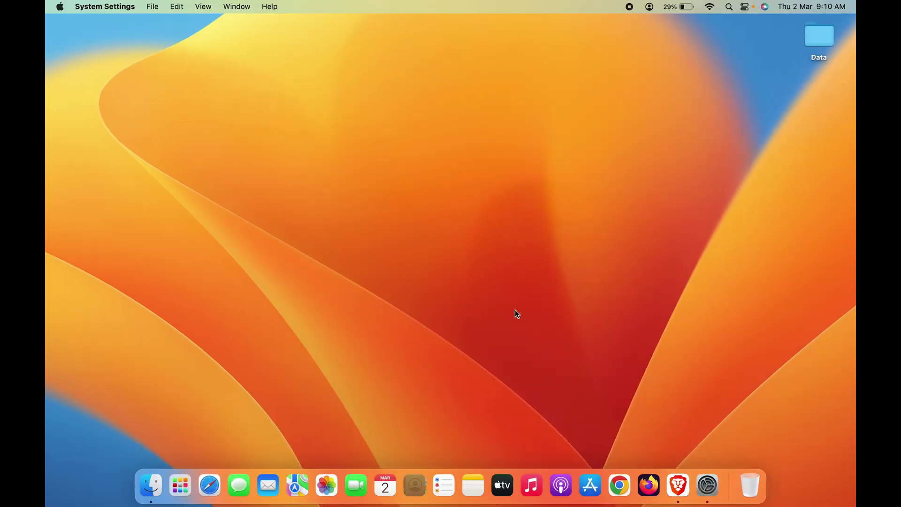
left_click(707, 485)
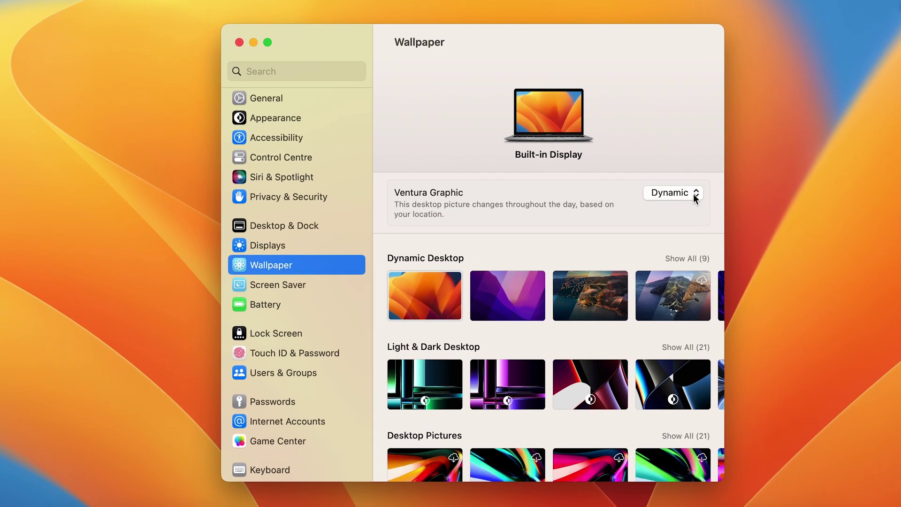
Switch Ventura Graphic to Dark (Still) and minimise the window to see the darker desktop
left_click(694, 194)
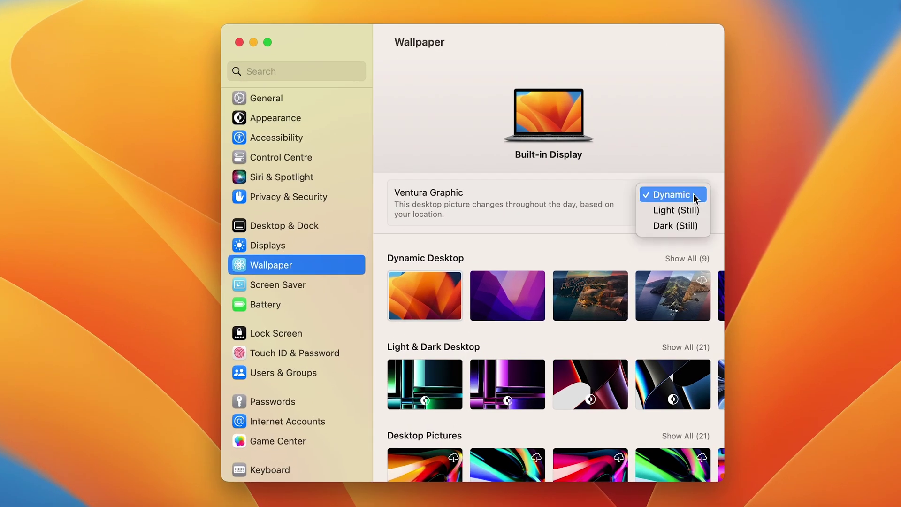
left_click(671, 228)
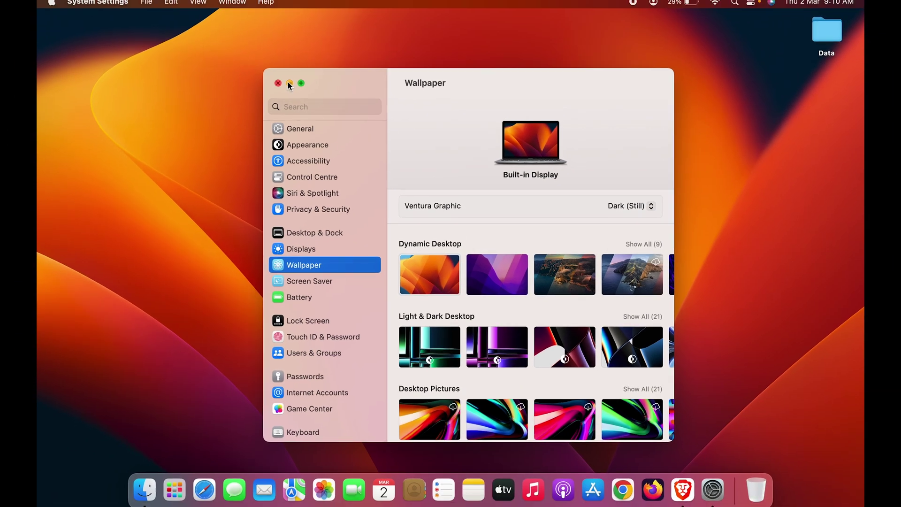
left_click(289, 83)
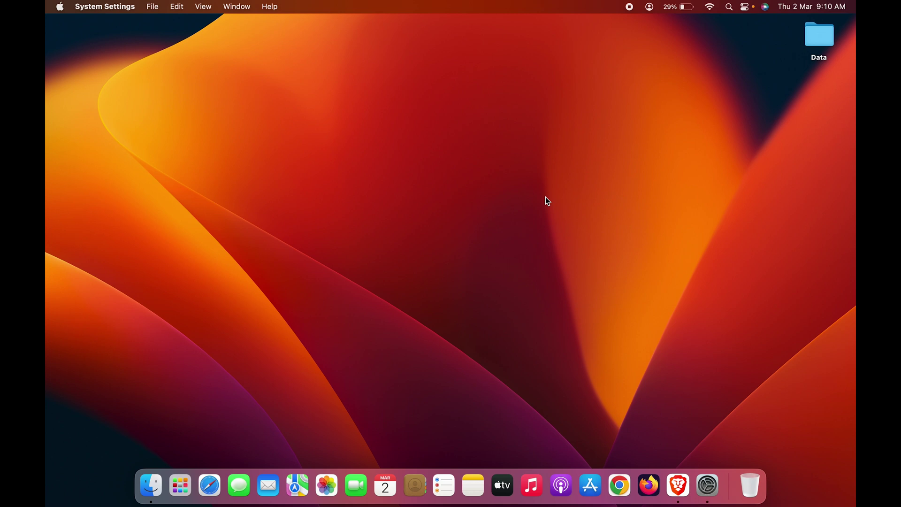
Restore the settings window and cycle Ventura Graphic through Dynamic, Light (Still), then Dark (Still)
left_click(709, 486)
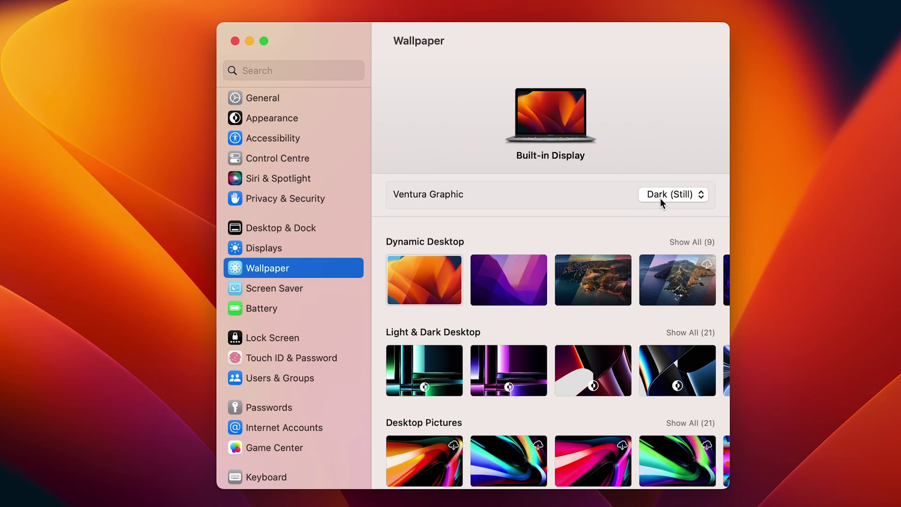
left_click(660, 198)
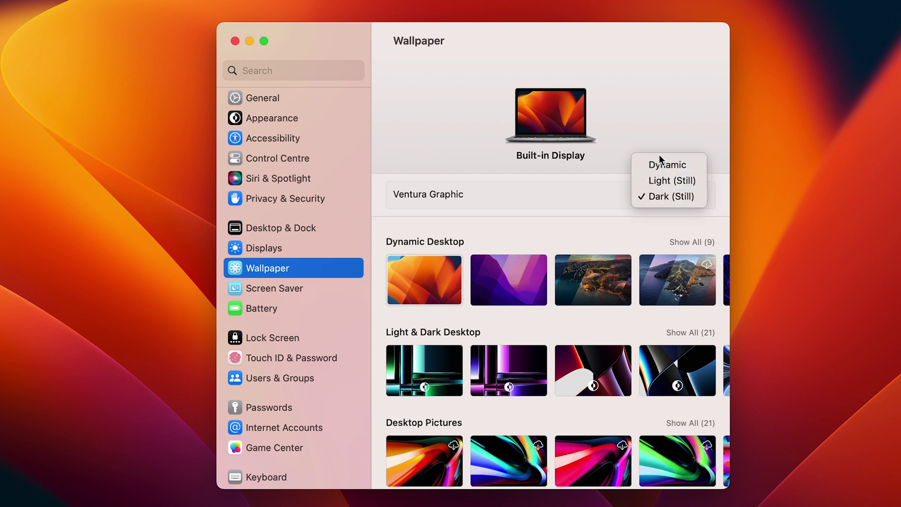
left_click(668, 164)
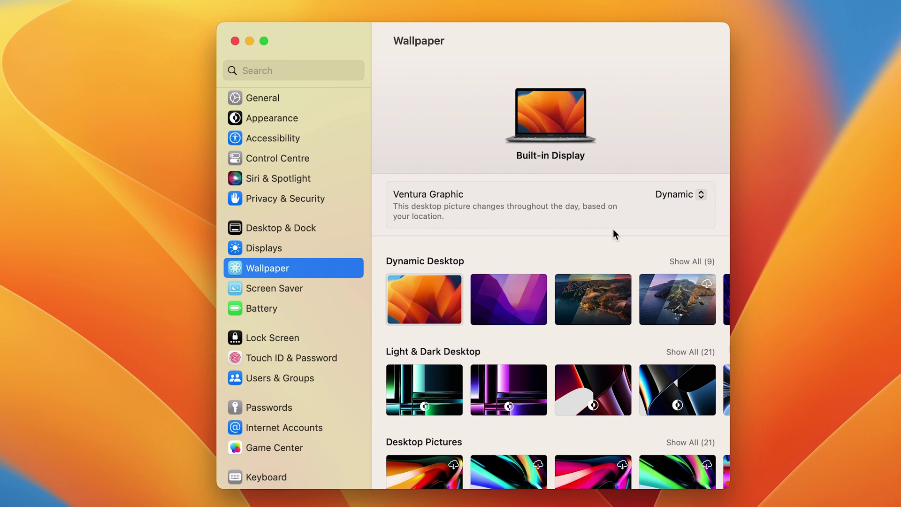
left_click(688, 193)
left_click(685, 218)
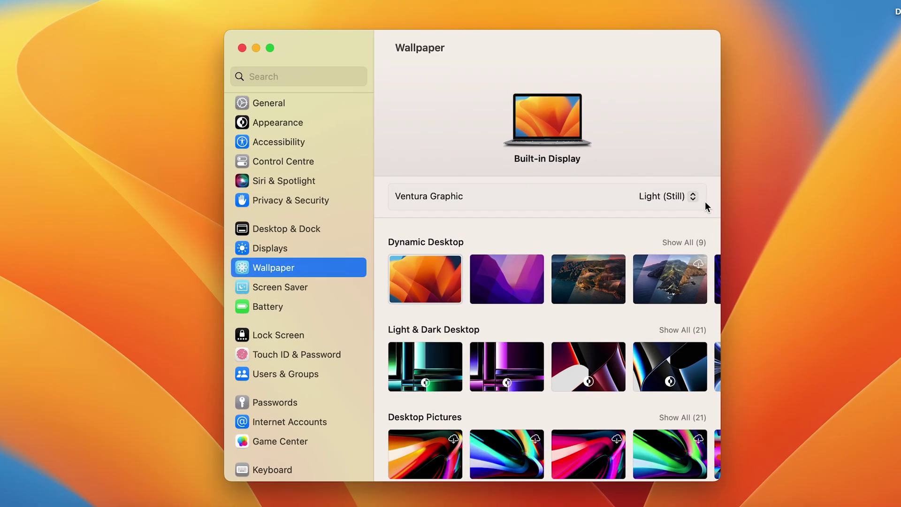
left_click(690, 198)
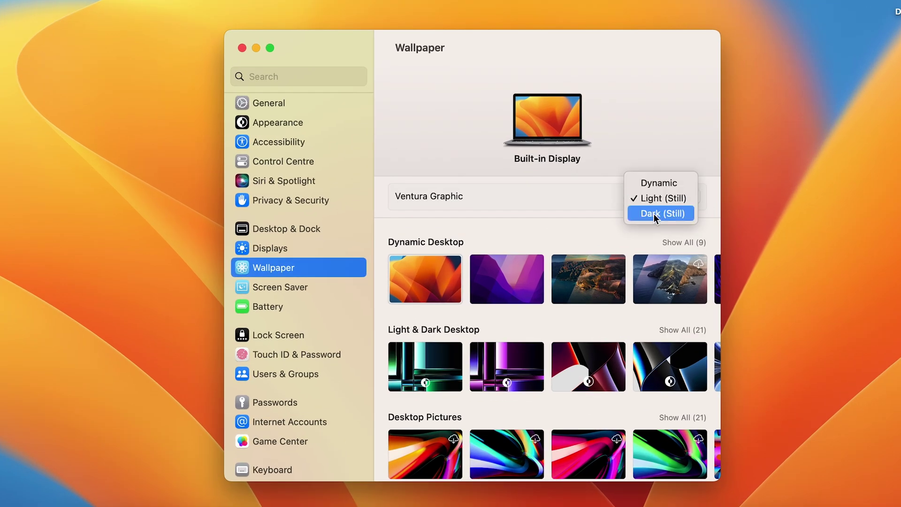
left_click(653, 212)
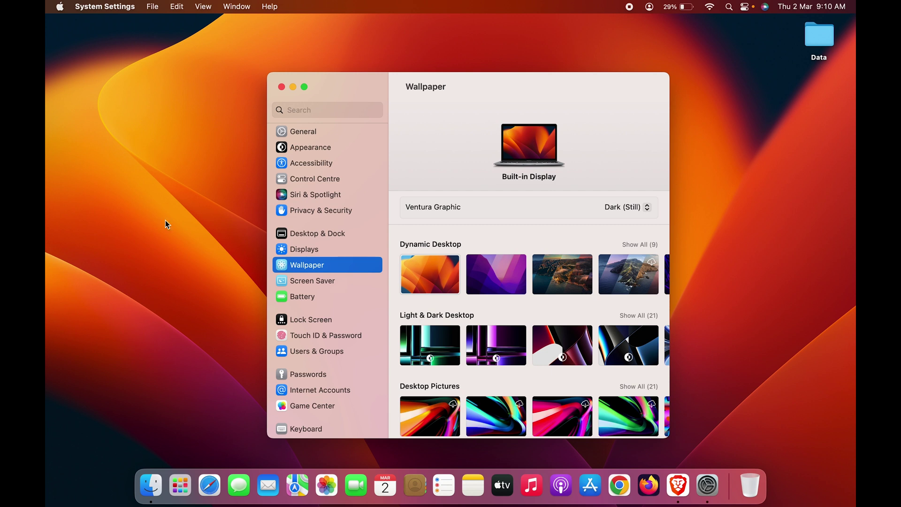
Return Ventura Graphic to Dynamic, show all Dynamic Desktops, and try Monterey Graphic before choosing Big Sur
left_click(638, 205)
left_click(625, 183)
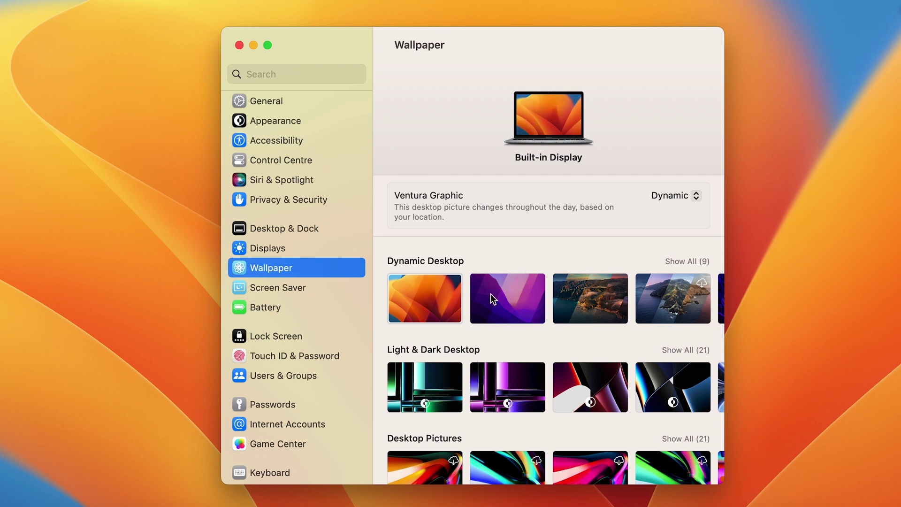
scroll(460, 302, "right", 5)
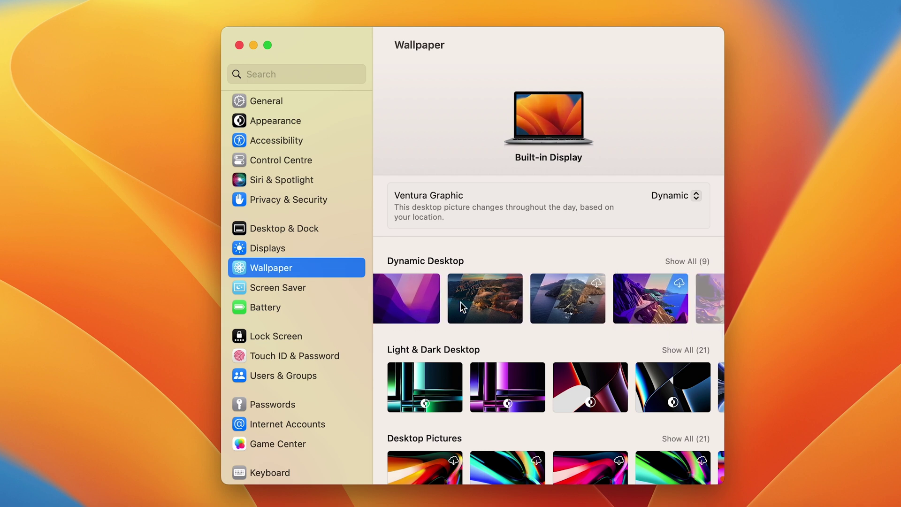
left_click(687, 261)
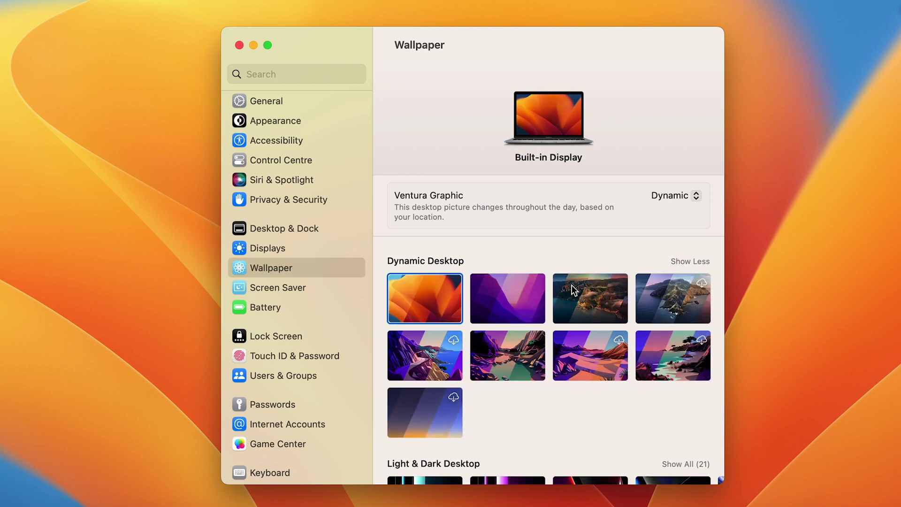
left_click(518, 306)
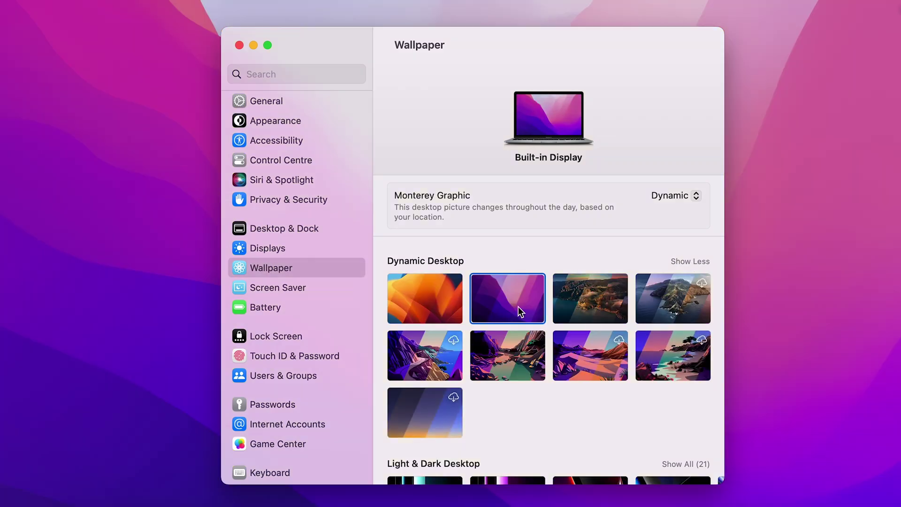
left_click(578, 303)
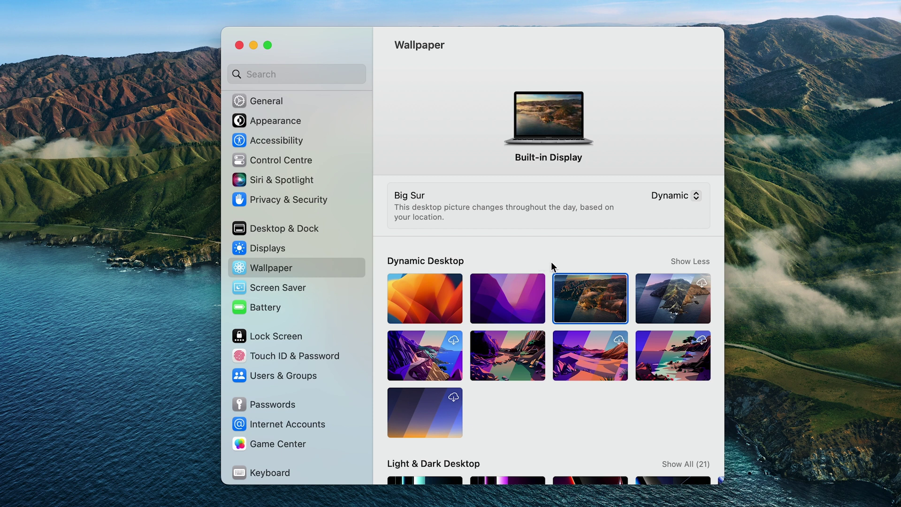
Expand all 21 Light & Dark Desktop wallpapers, try Hello Green, then settle on Hello Yellow
scroll(485, 324, "down", 8)
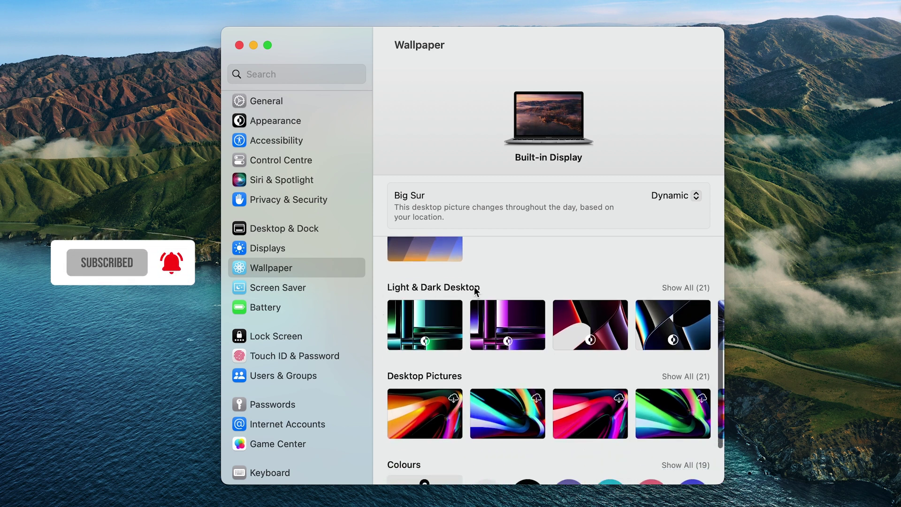
left_click(688, 287)
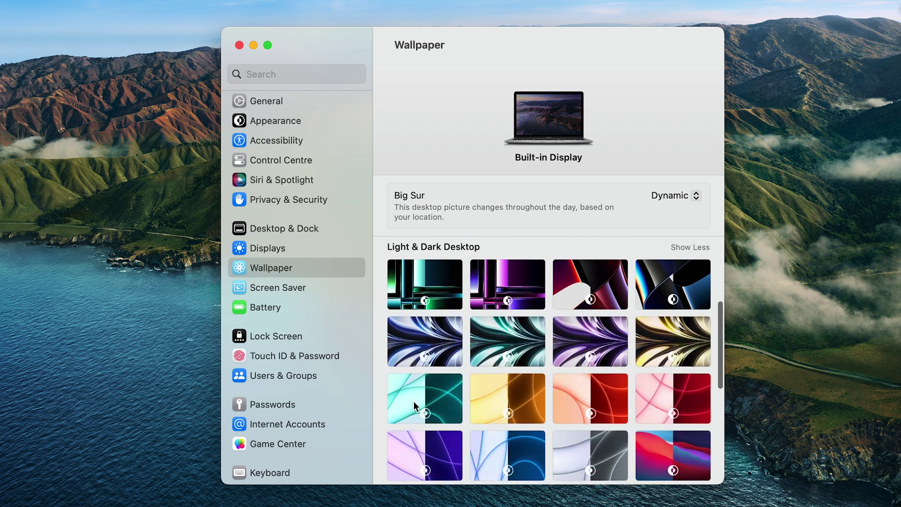
left_click(413, 402)
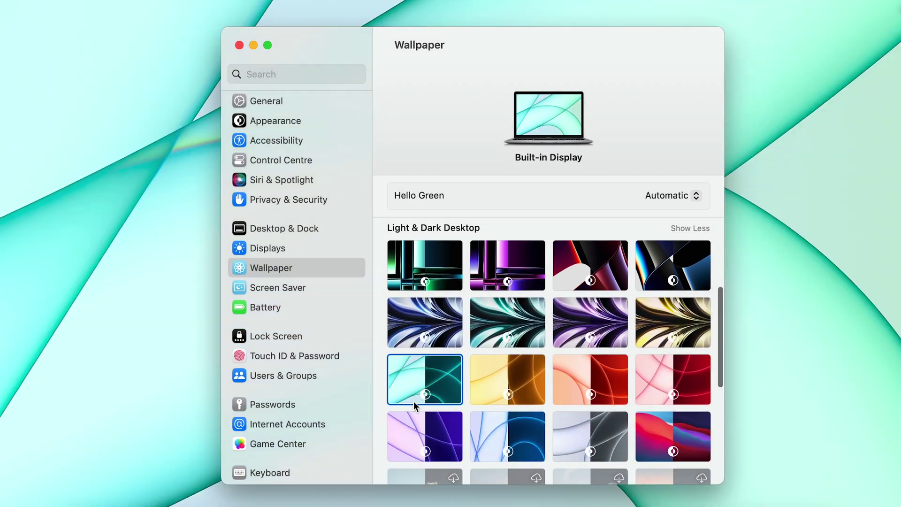
left_click(508, 377)
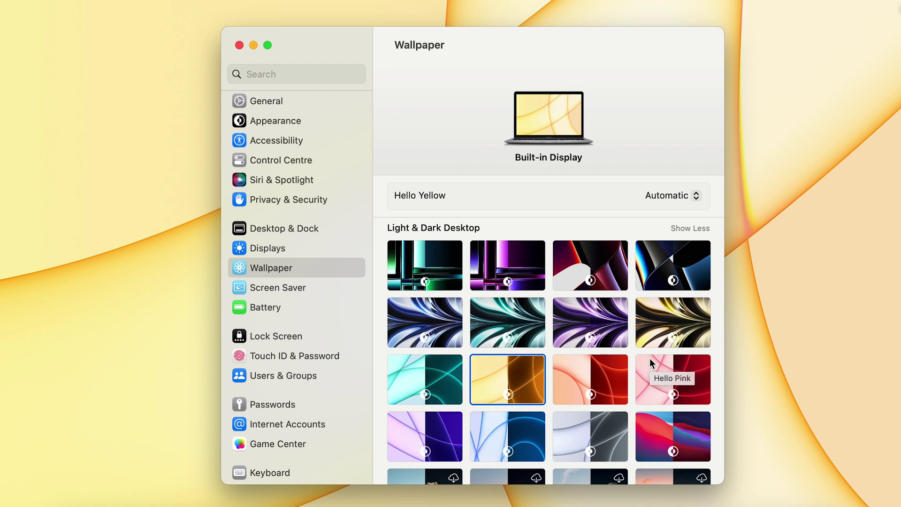
scroll(649, 359, "down", 3)
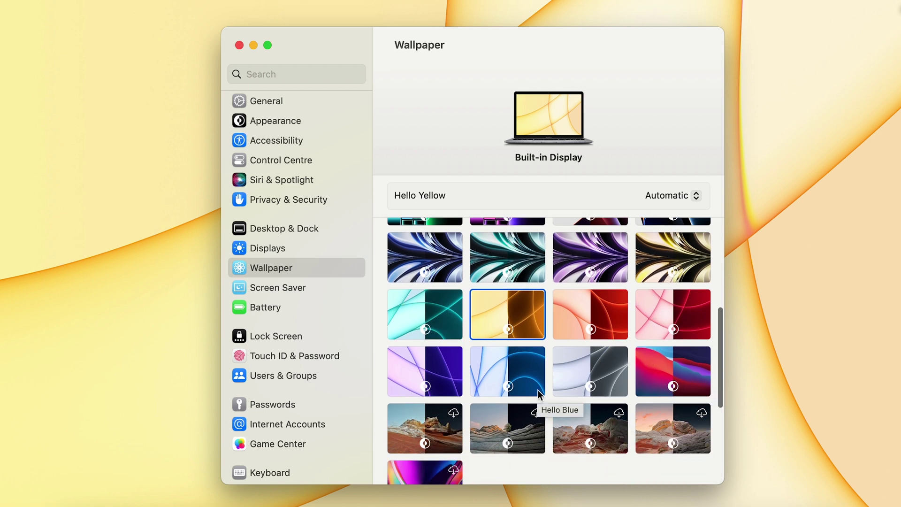
Expand all Desktop Pictures, try Big Sur Shore Rocks, then set Big Sur Mountains as wallpaper
scroll(538, 390, "down", 5)
scroll(538, 390, "down", 2)
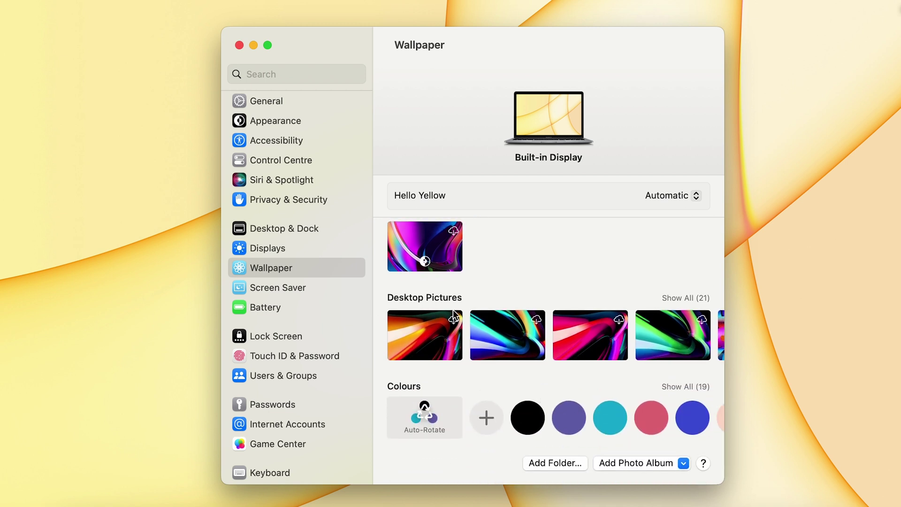
left_click(688, 298)
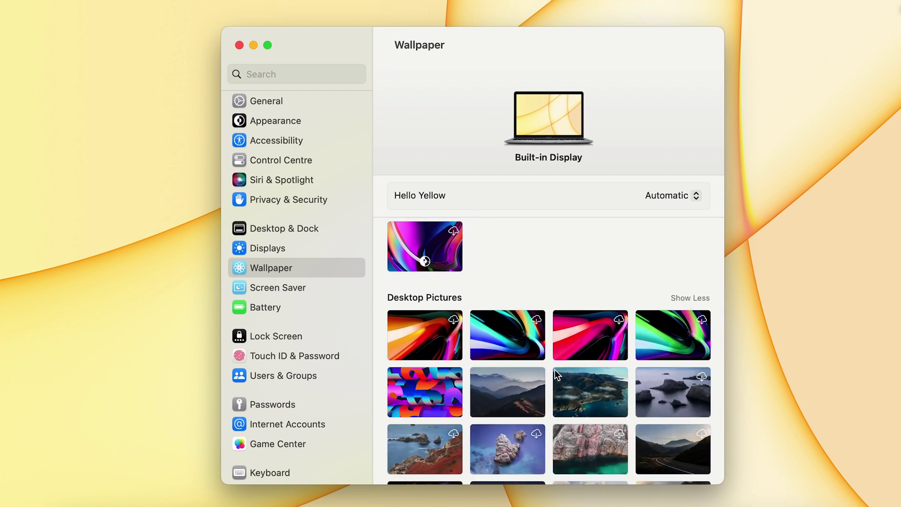
scroll(555, 369, "down", 3)
left_click(500, 338)
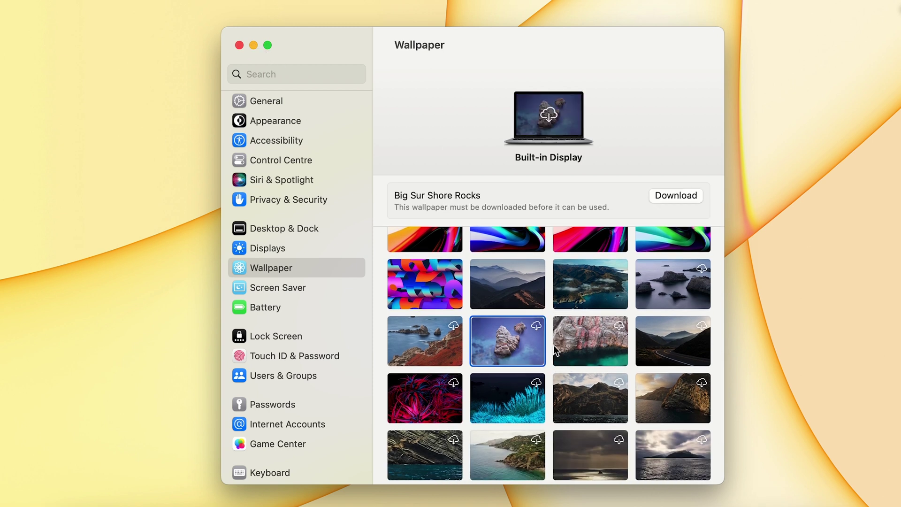
left_click(515, 292)
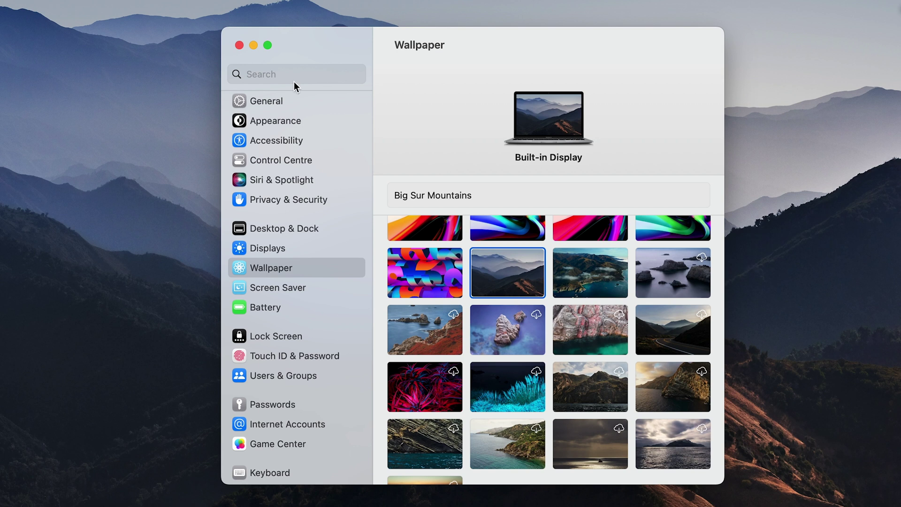
Minimise the window to view the Big Sur Mountains desktop, then restore it and scroll down
left_click(253, 46)
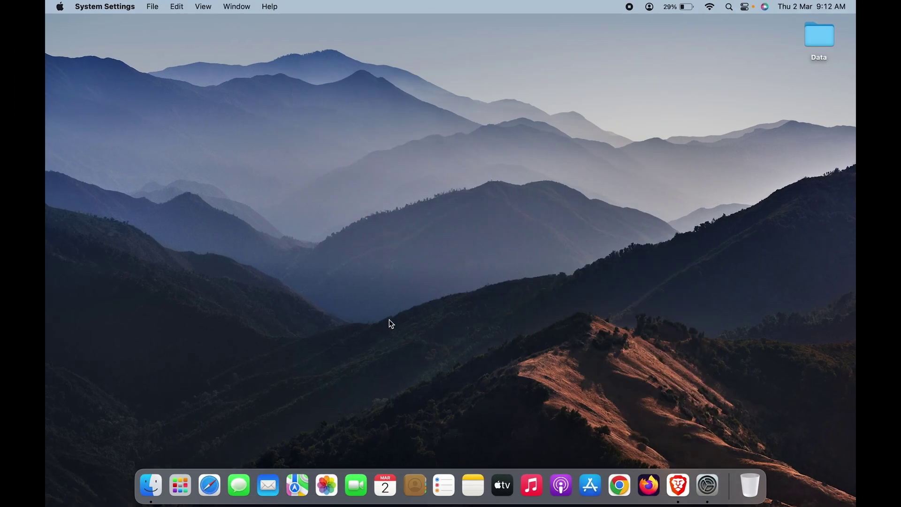
left_click(707, 484)
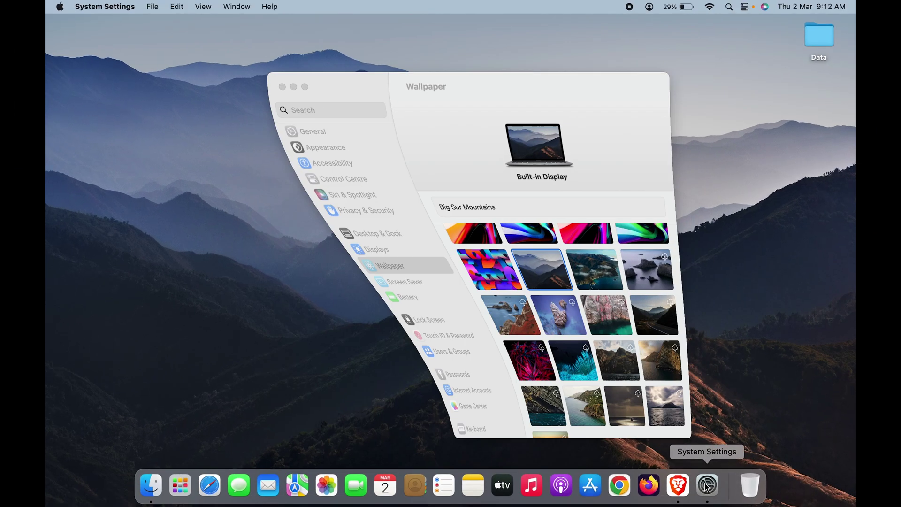
scroll(502, 298, "up", 3)
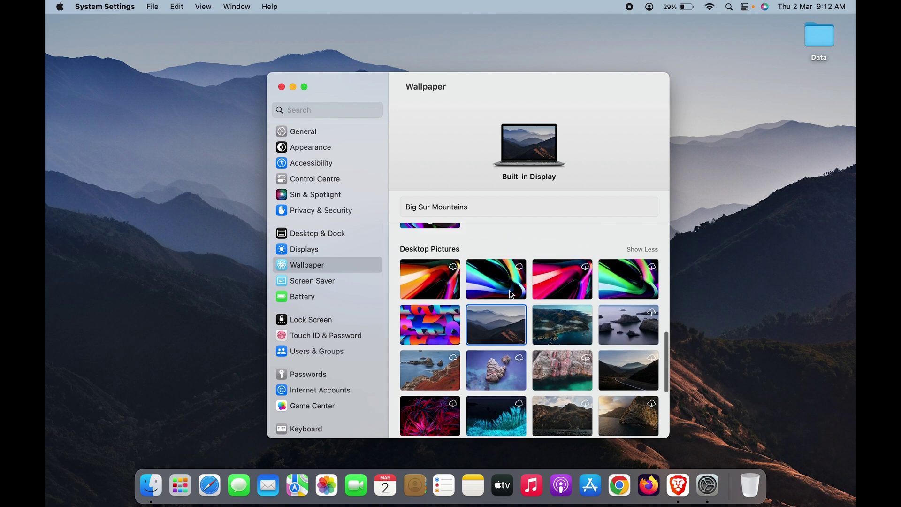
scroll(529, 297, "down", 5)
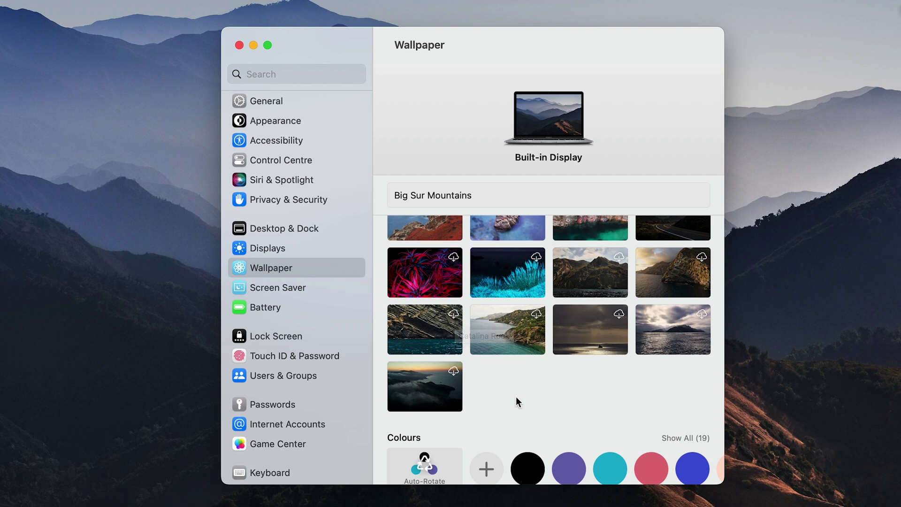
scroll(516, 398, "down", 1)
scroll(516, 397, "down", 3)
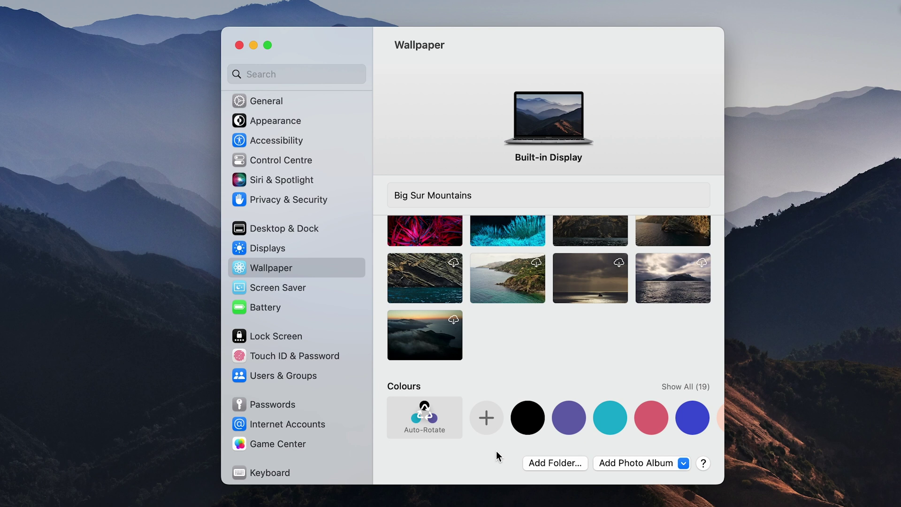
Try solid colour wallpapers Black, Blue Violet and Cyan, ending on Dusty Rose
left_click(524, 418)
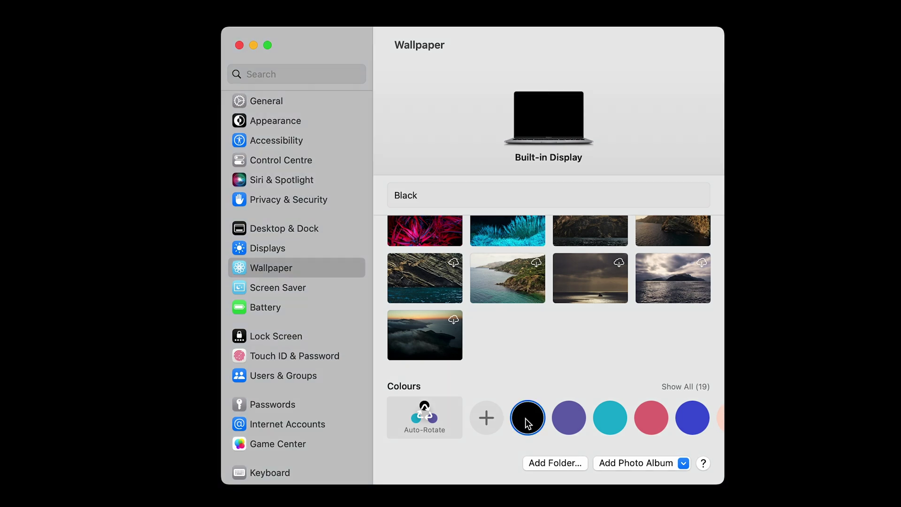
left_click(569, 418)
left_click(605, 418)
left_click(656, 415)
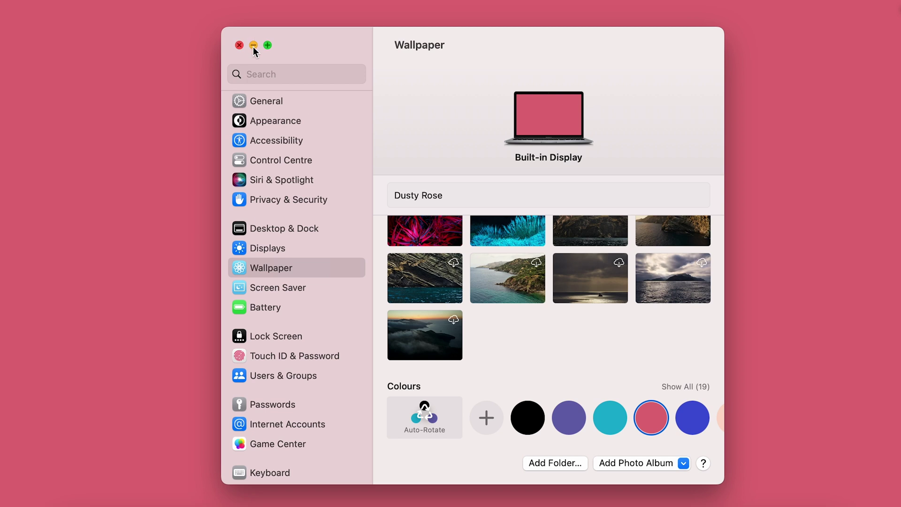
View the pink desktop, then restore the window and set the wallpaper back to Ventura Graphic
left_click(253, 46)
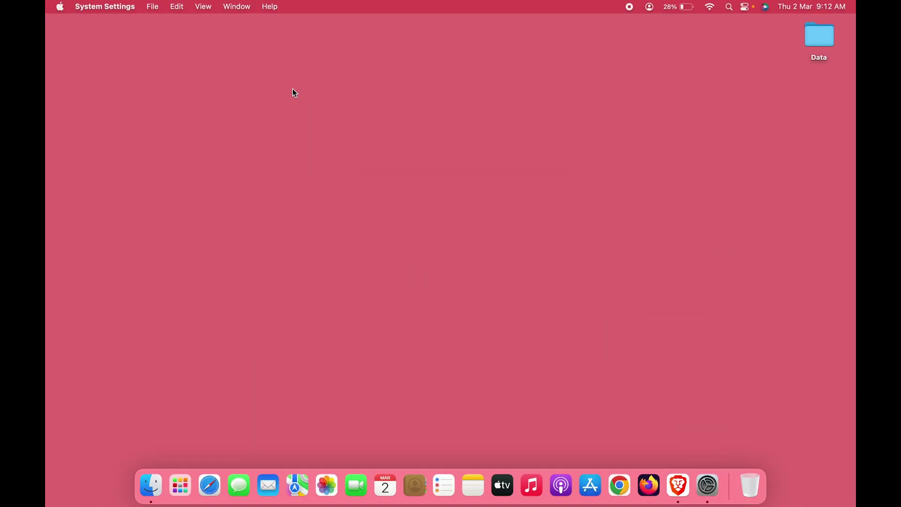
left_click(707, 485)
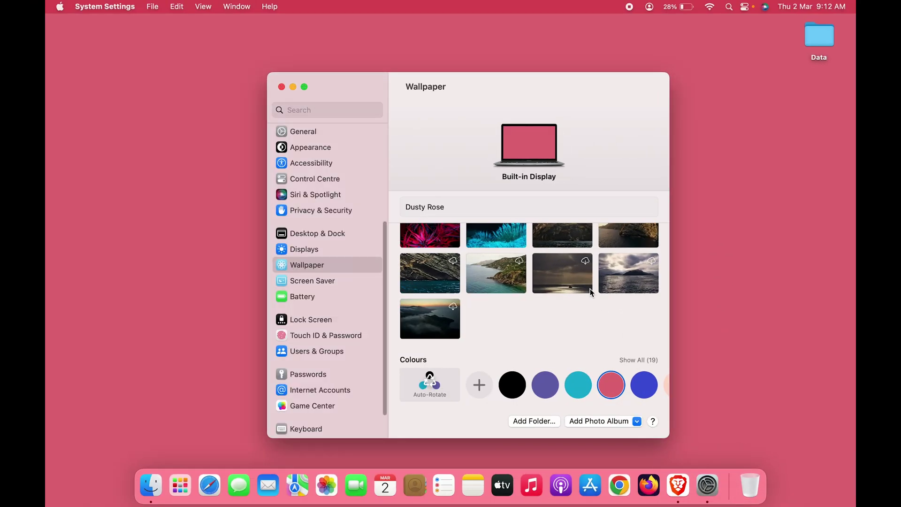
scroll(590, 290, "up", 5)
scroll(591, 292, "up", 10)
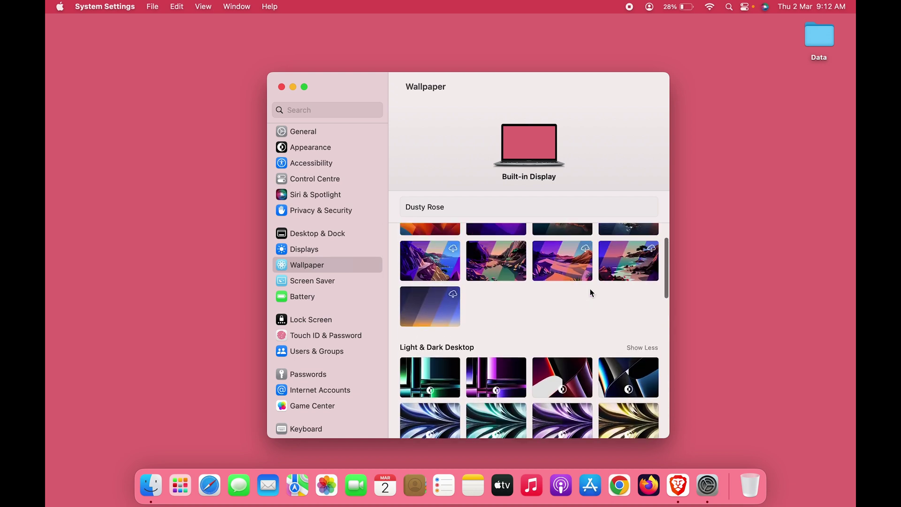
left_click(413, 263)
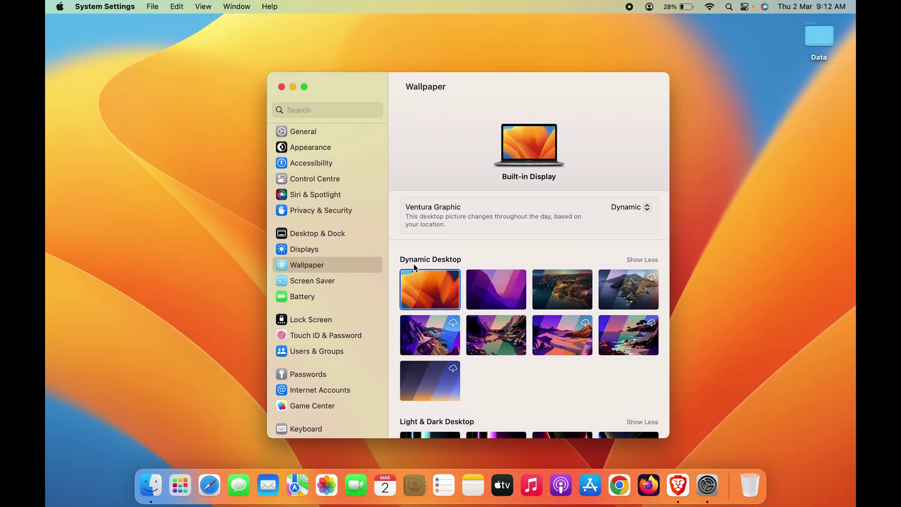
Minimise System Settings to reveal the orange Ventura Graphic desktop
left_click(294, 88)
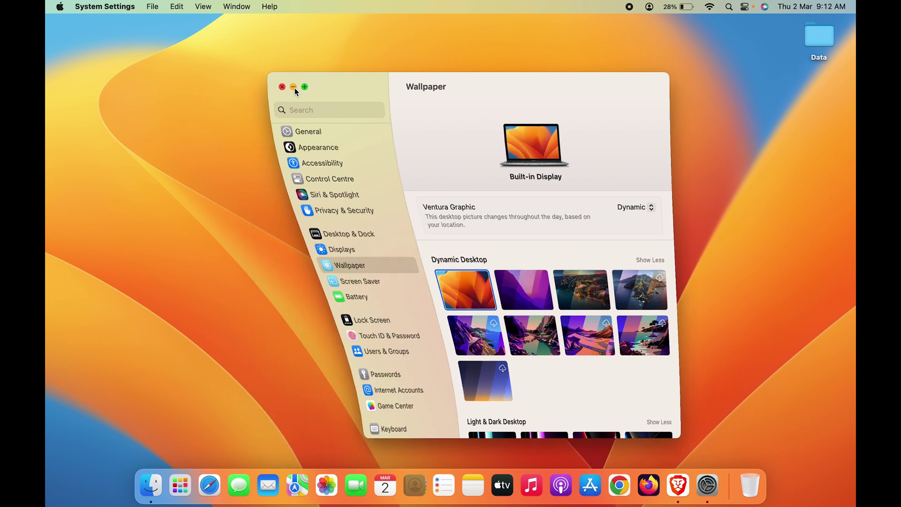